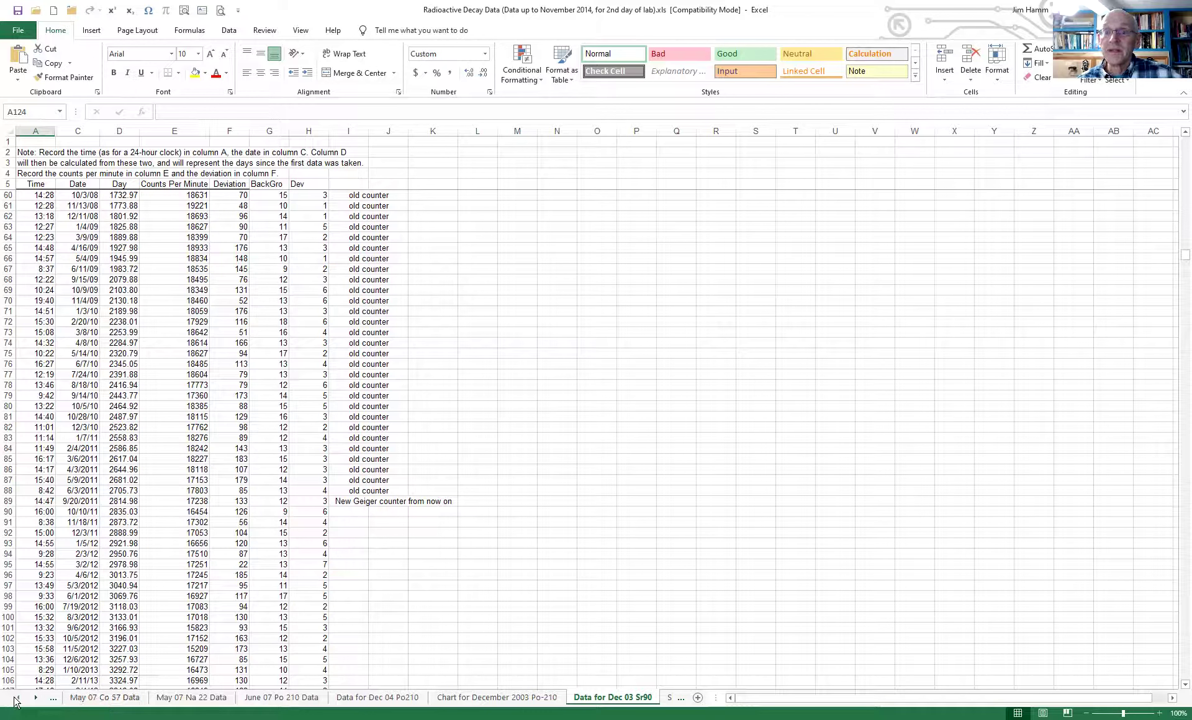
- View the chart for the December 2003 Po-210 sample and open the Data for Dec 04 Po210 sheet
click(17, 698)
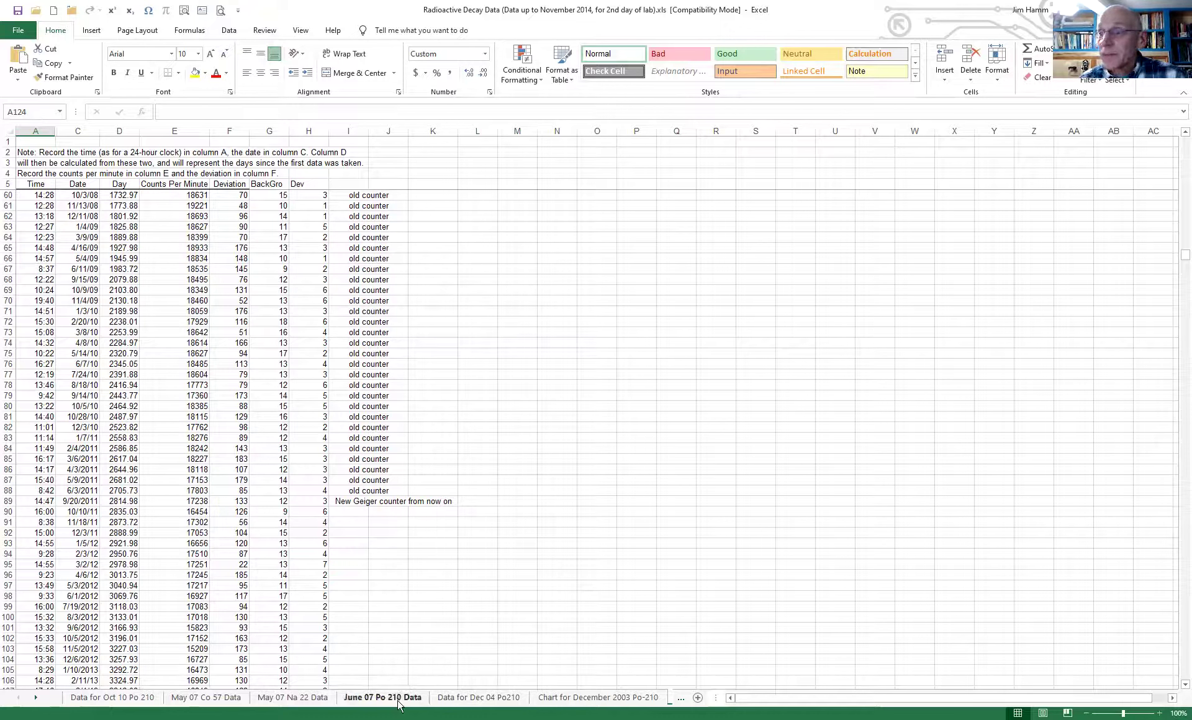
click(35, 698)
click(36, 698)
click(35, 698)
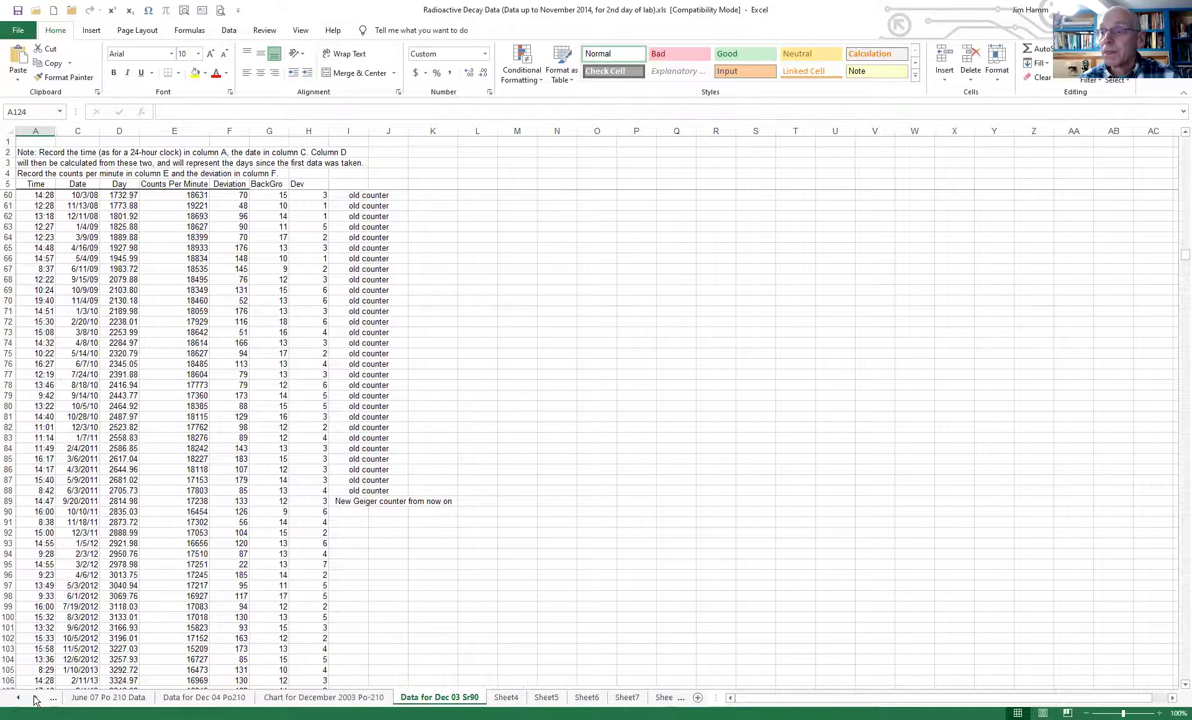
click(325, 698)
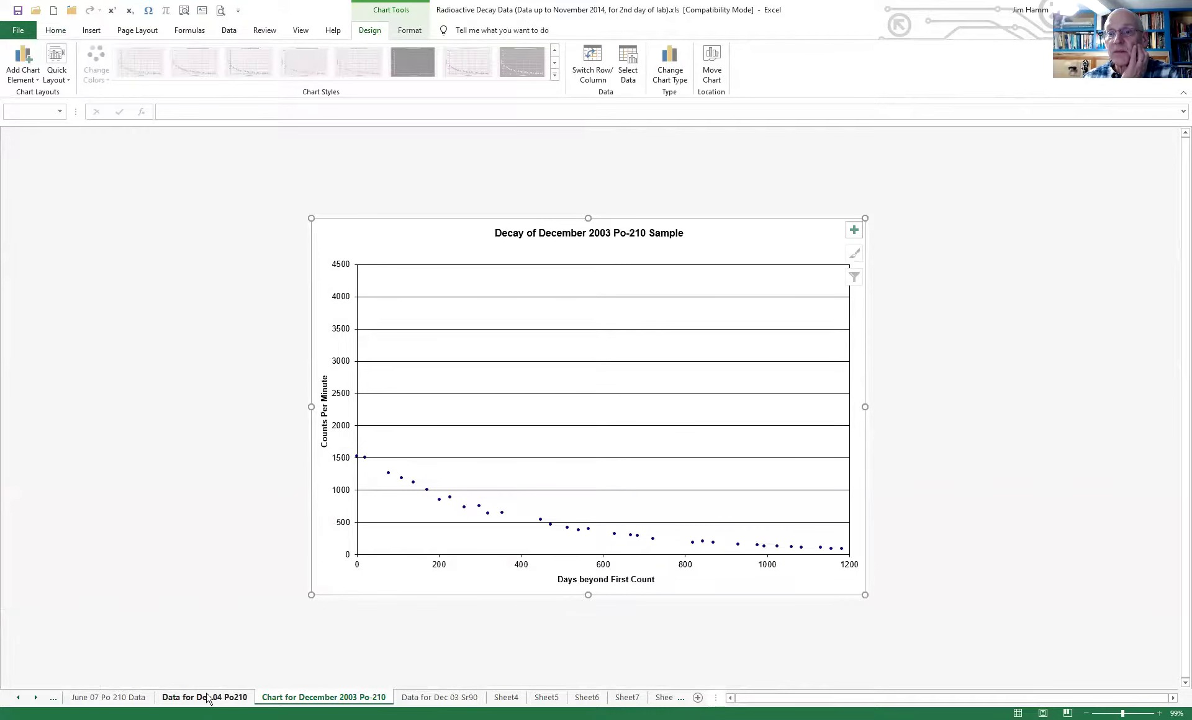
click(233, 698)
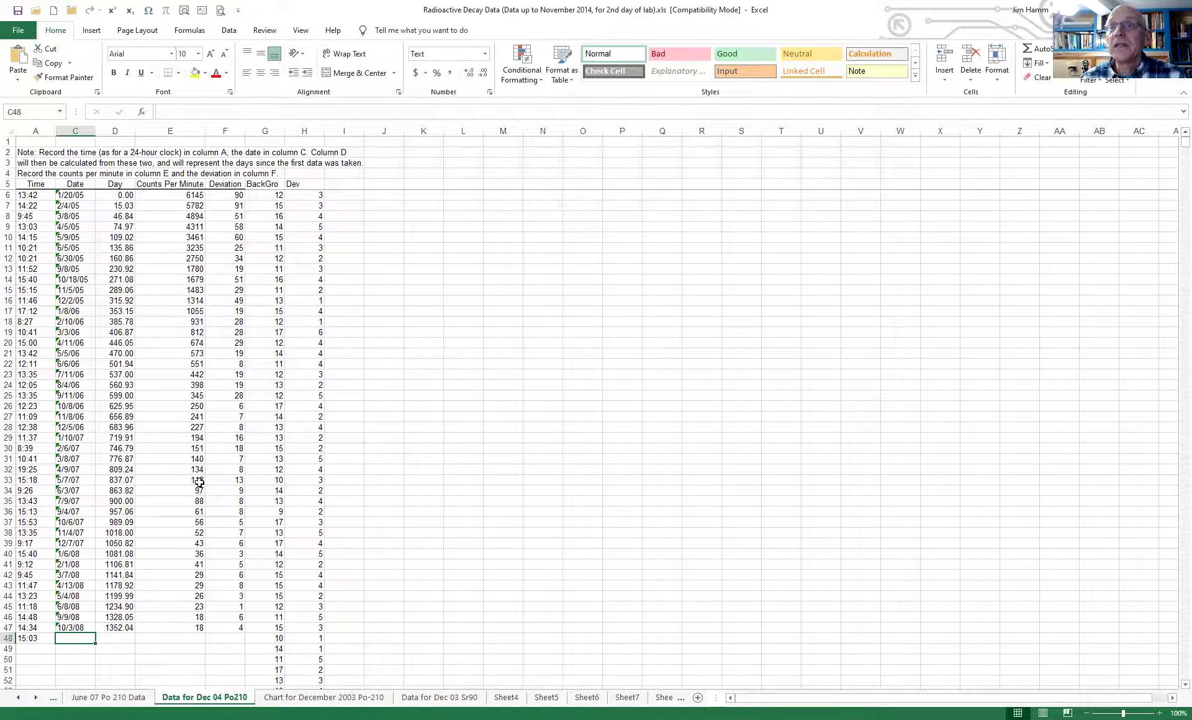
- Copy the Day and Counts Per Minute data in D5:E33 and paste it as values starting at L10
click(118, 185)
drag(155, 189, 174, 193)
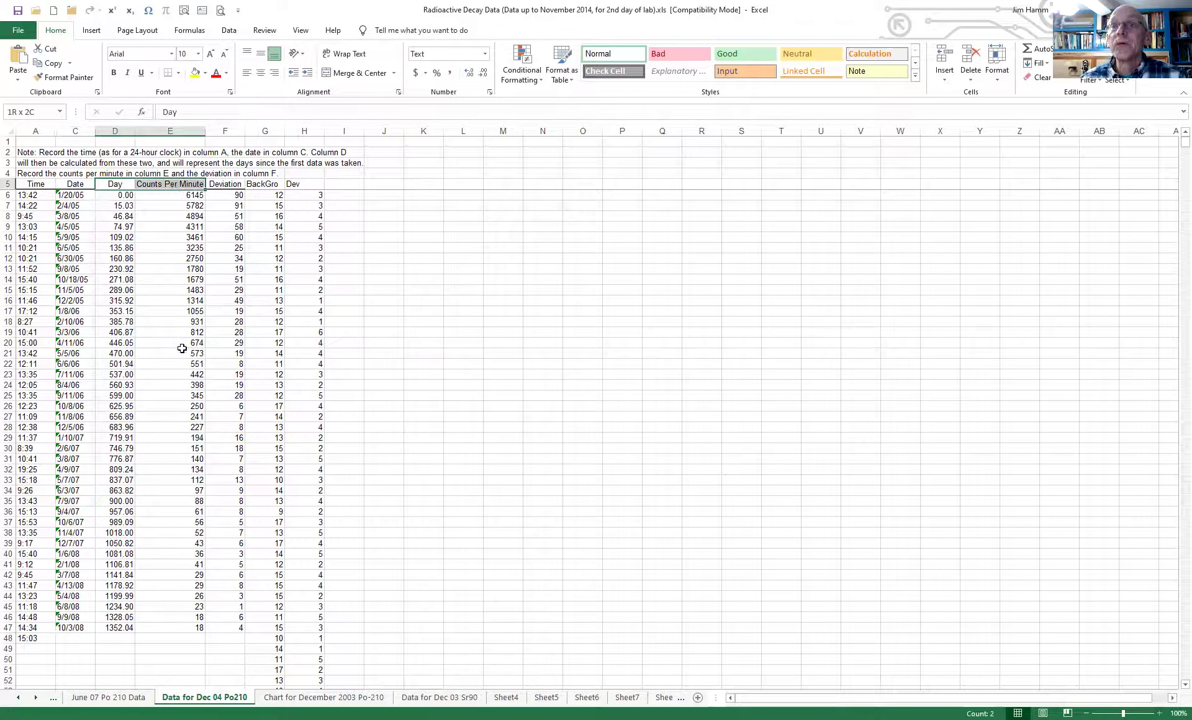
drag(182, 348, 177, 480)
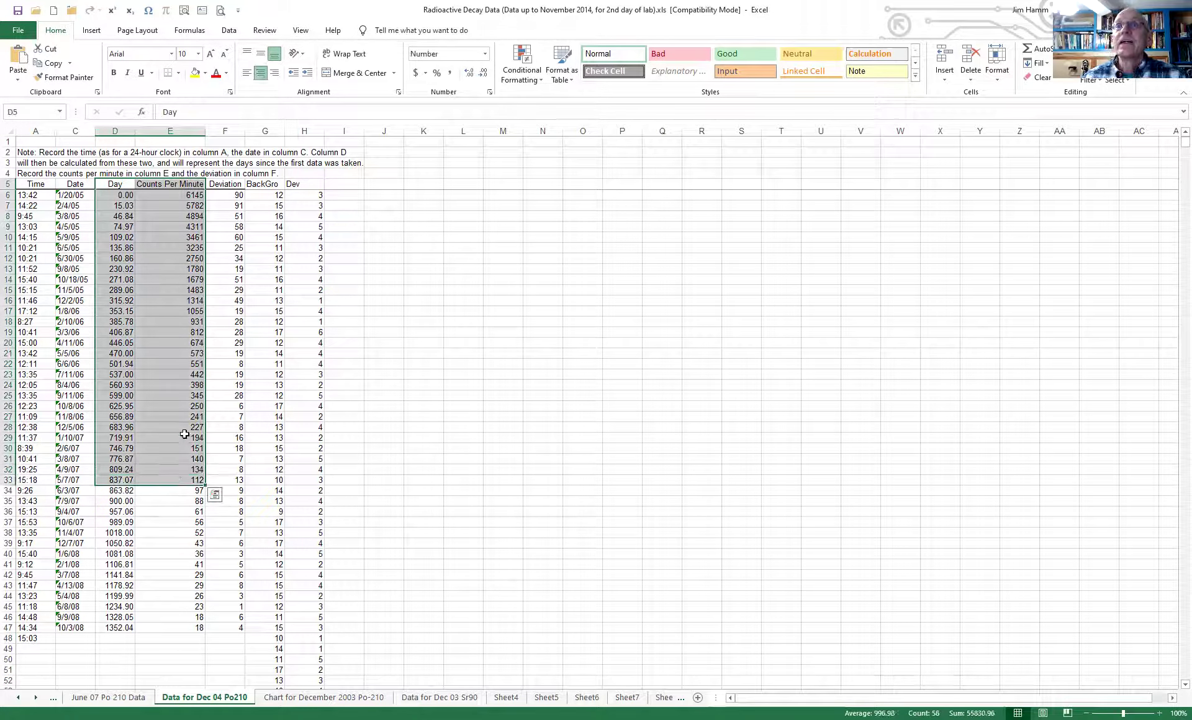
key(ctrl+c)
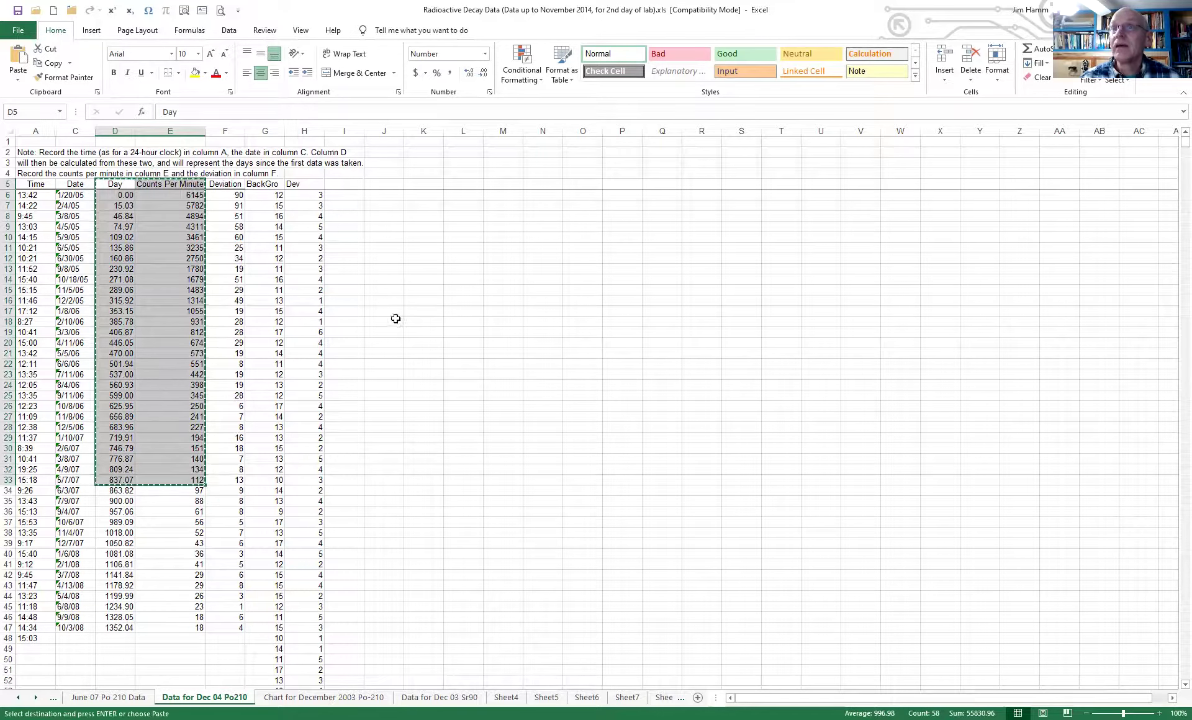
click(468, 239)
right_click(467, 241)
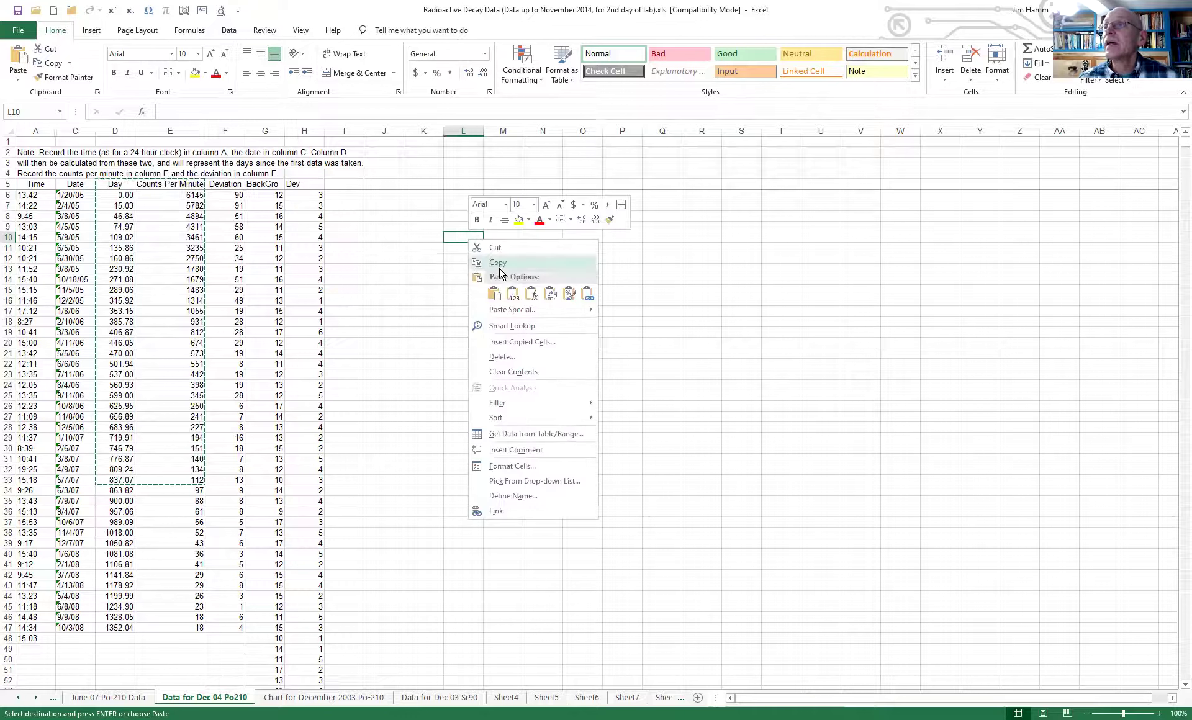
click(512, 294)
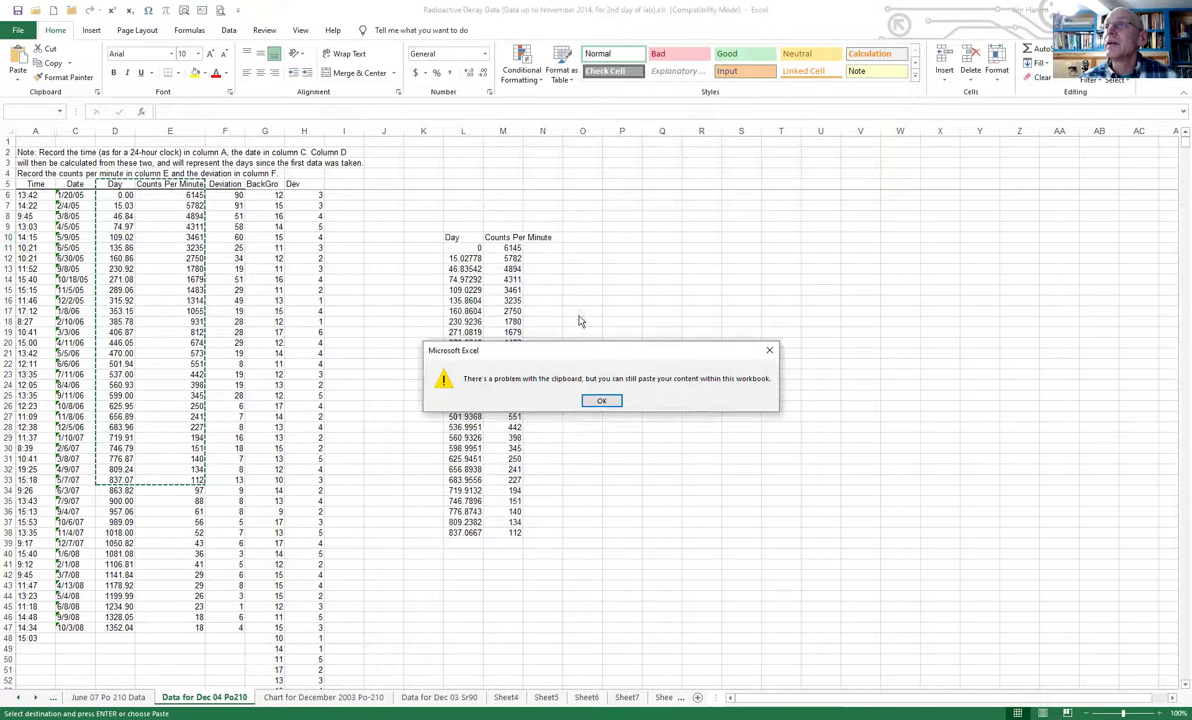
click(601, 401)
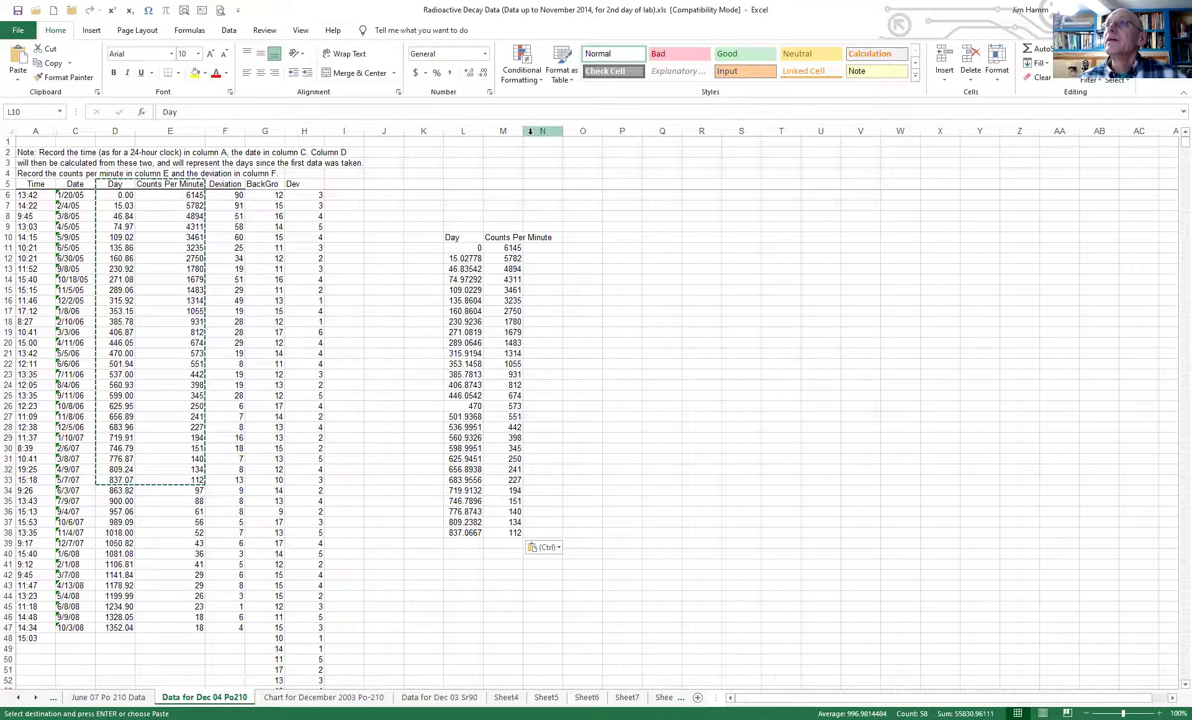
- Widen columns M and N and clear the copy selection around the source data
drag(523, 132, 563, 139)
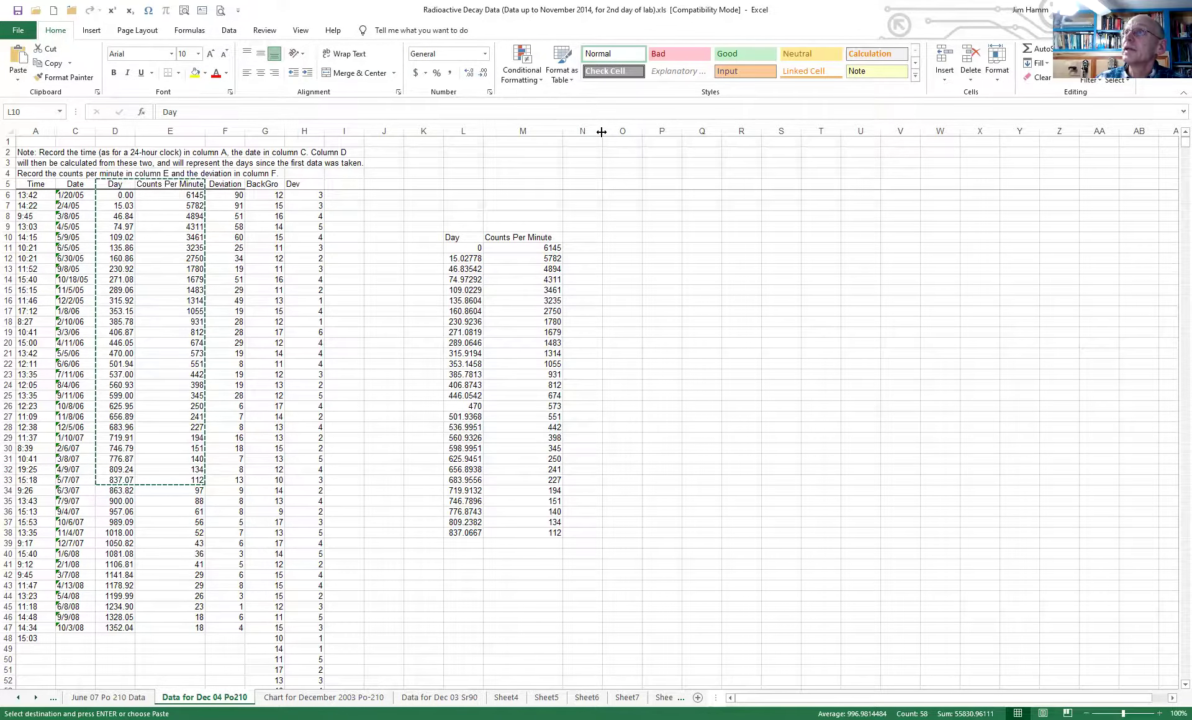
drag(610, 136, 640, 134)
click(590, 235)
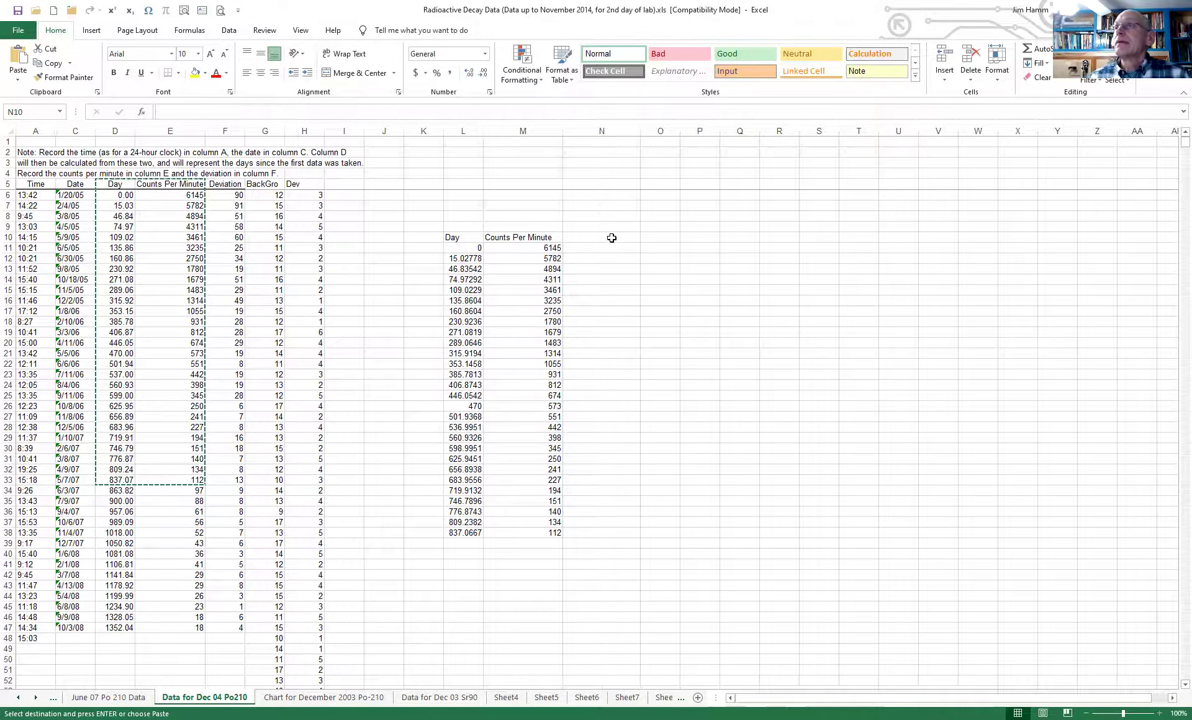
click(609, 226)
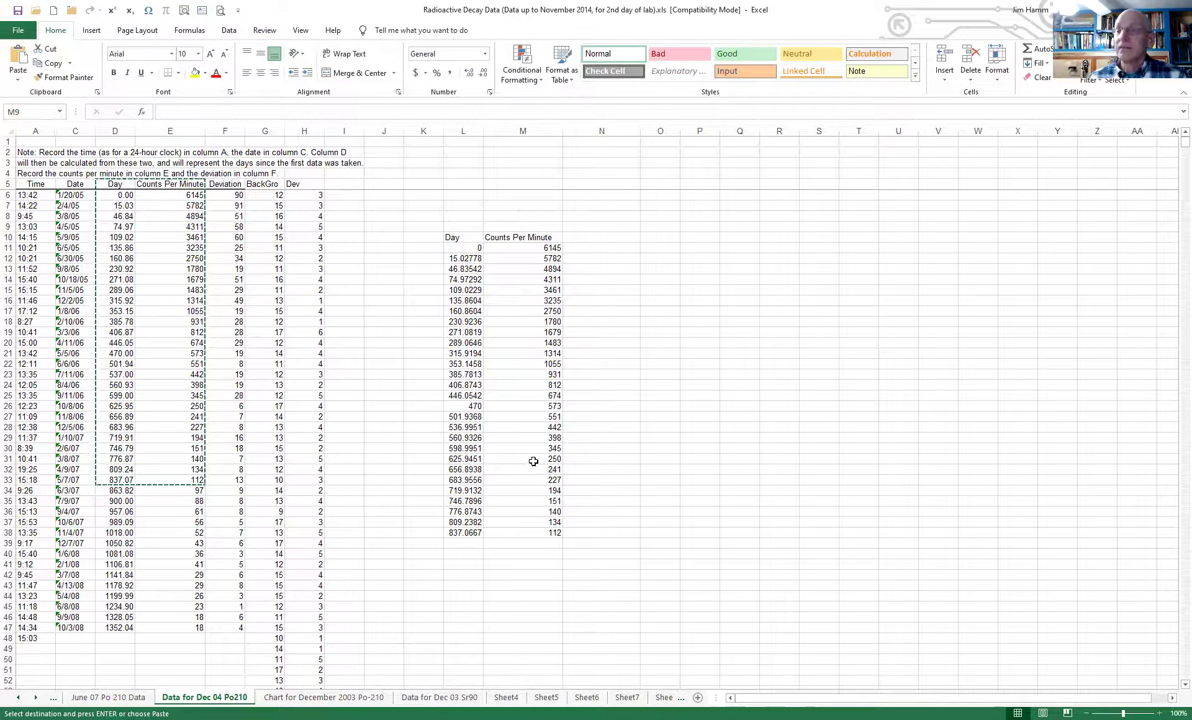
click(770, 424)
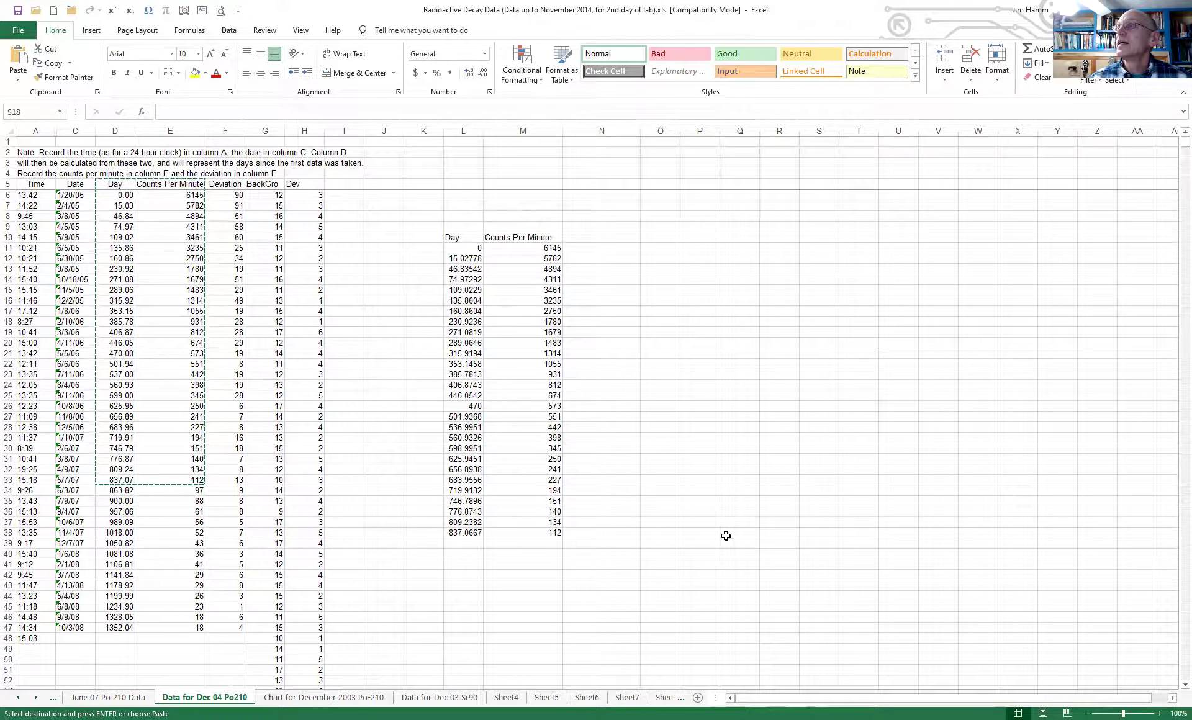
double_click(663, 567)
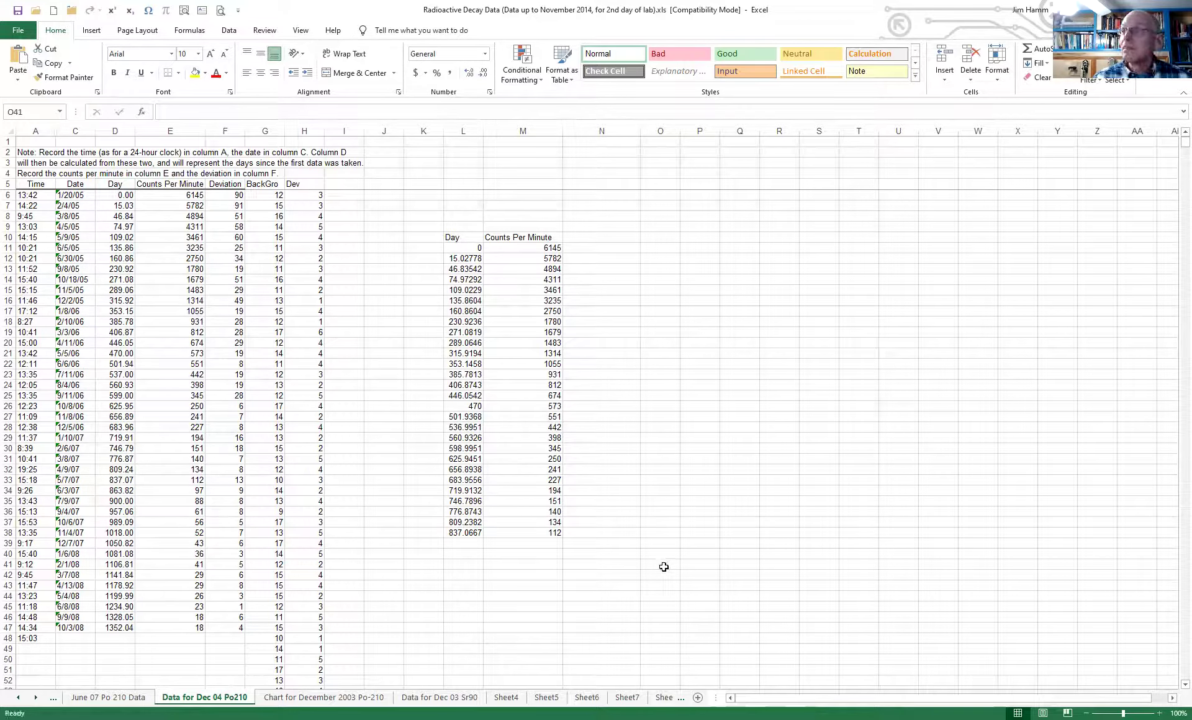
click(717, 514)
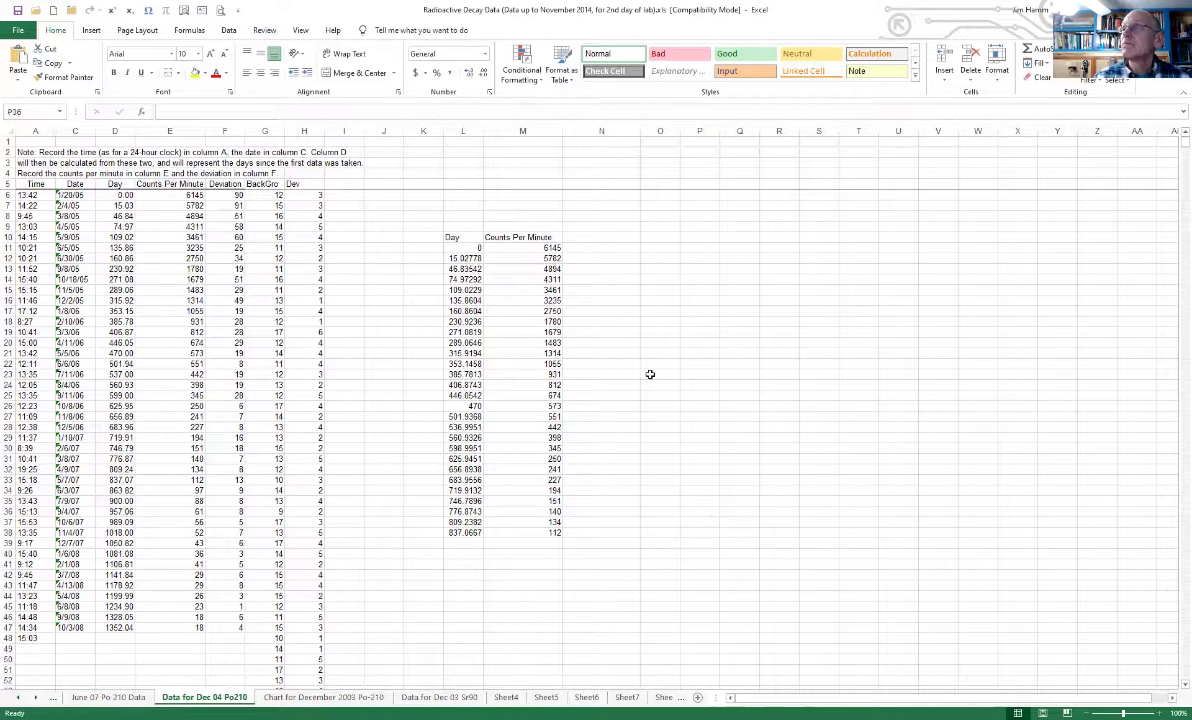
- Enter the column heading ln(counts) in cell N10
double_click(576, 237)
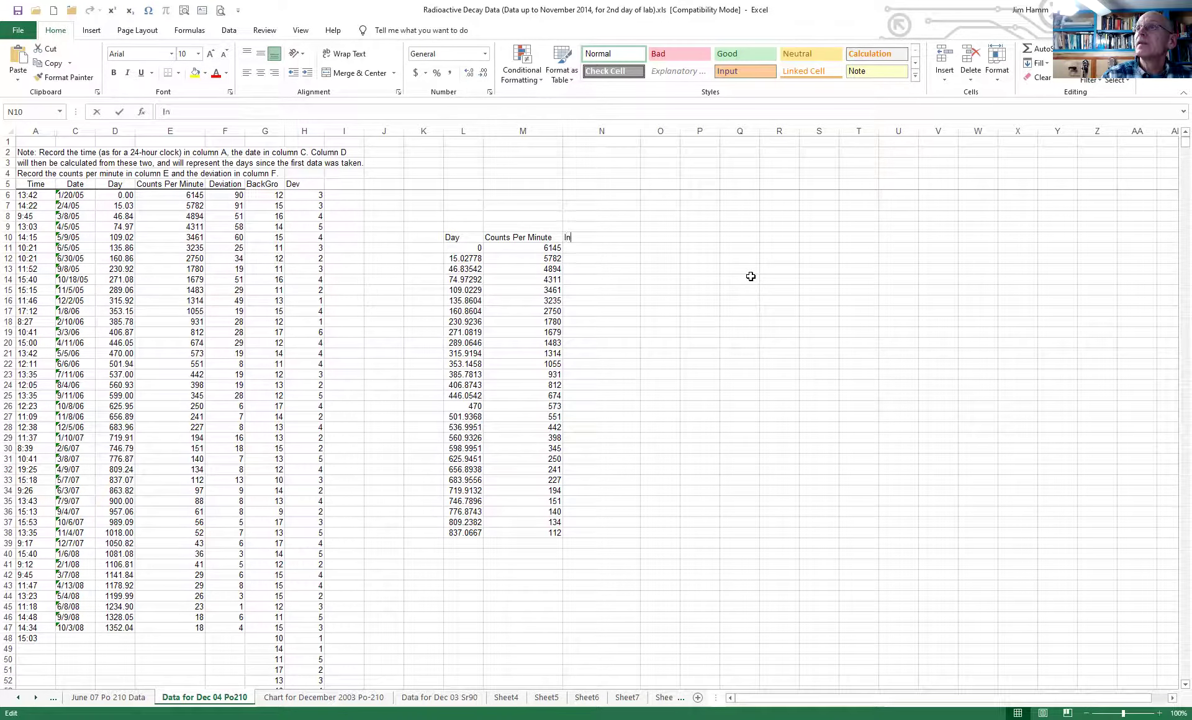
text(counts)
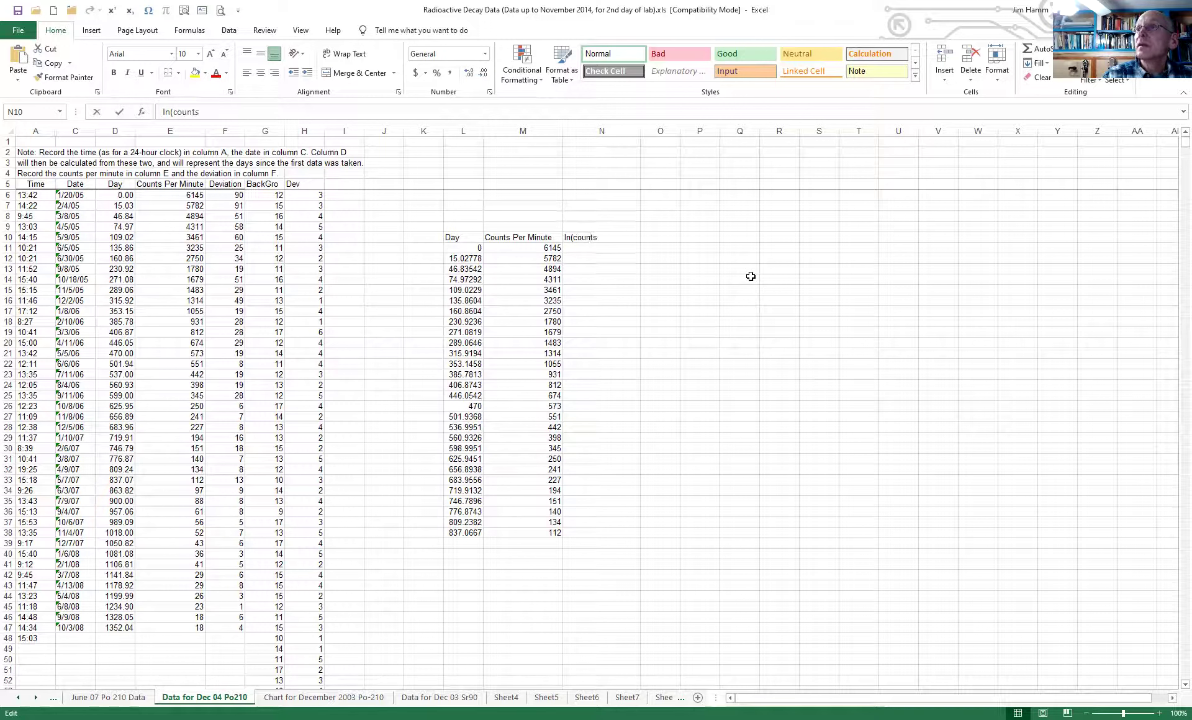
text())
click(580, 248)
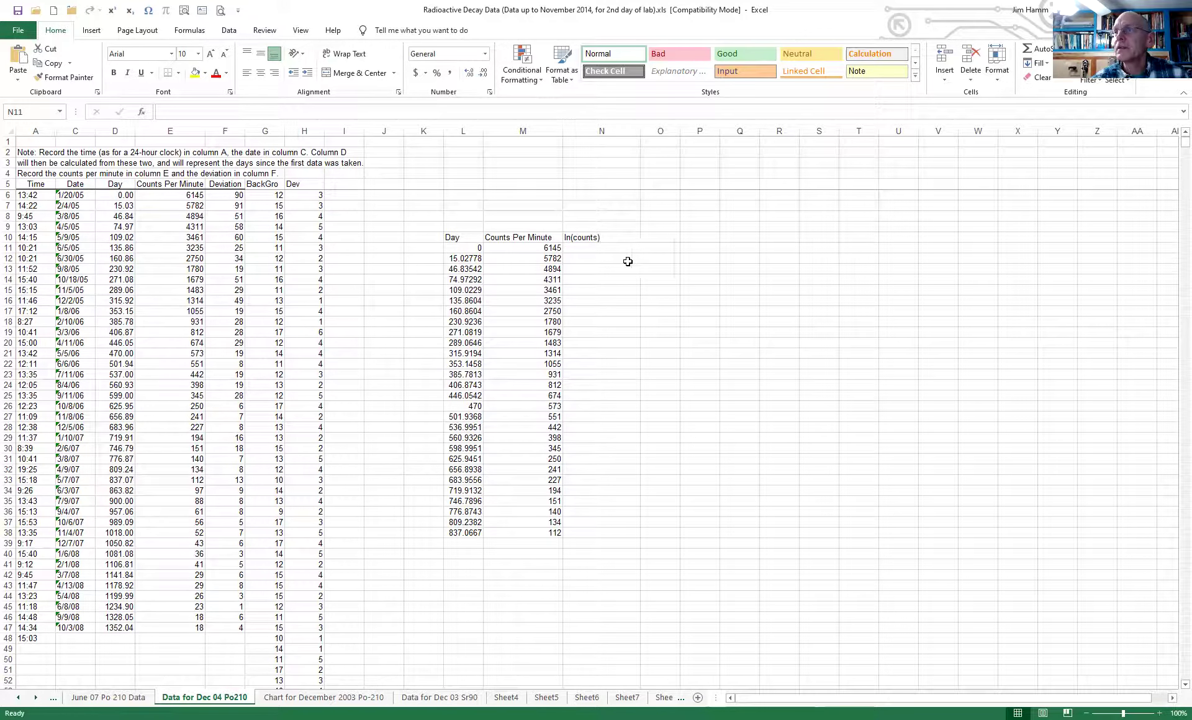
- Enter a natural-log formula in N11 for the first Counts Per Minute value in M11
click(610, 236)
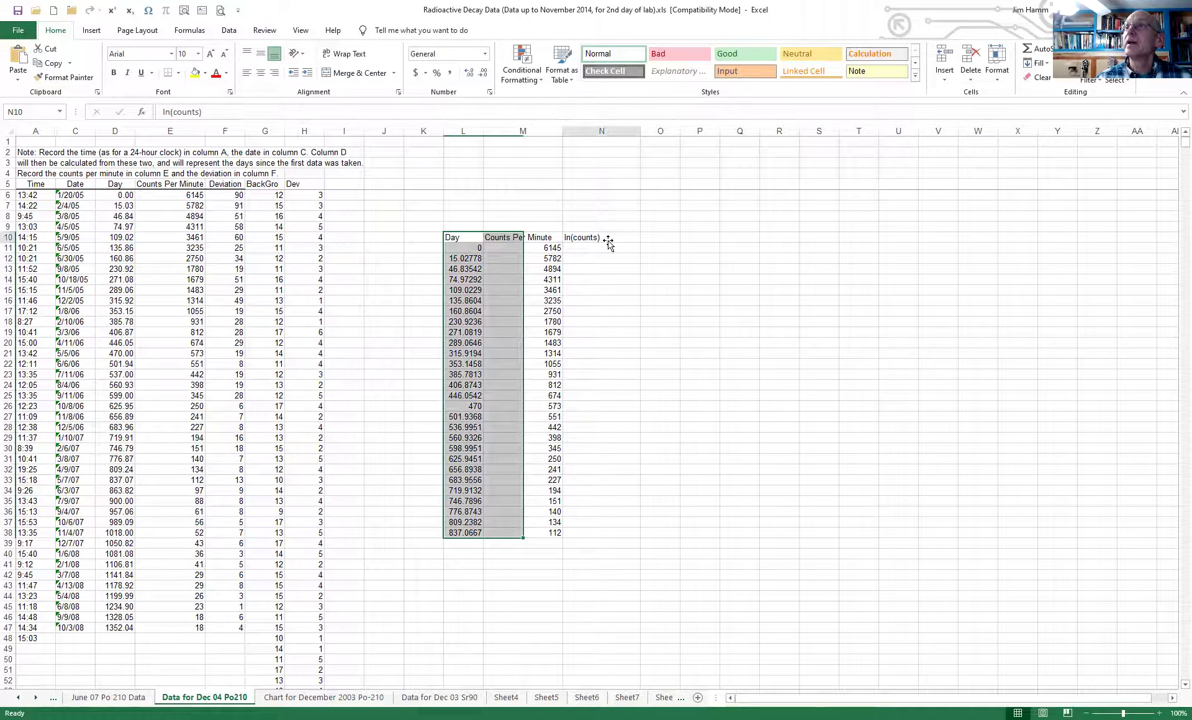
click(591, 196)
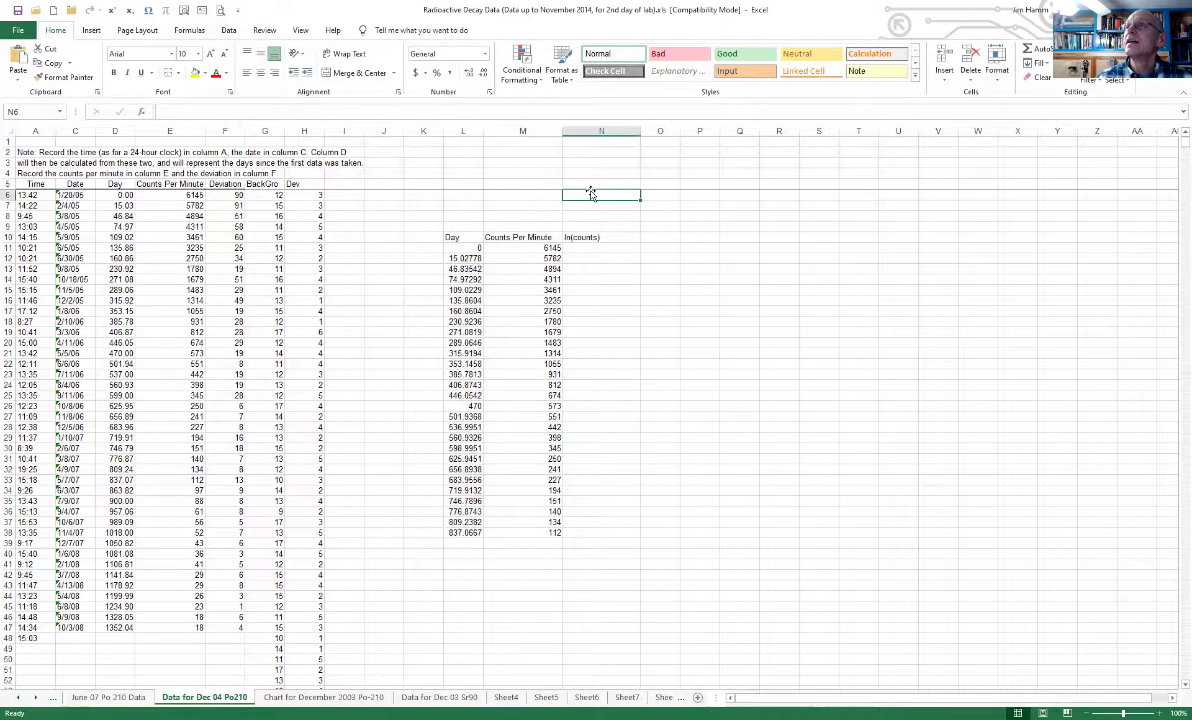
click(605, 240)
key(Return)
text(=)
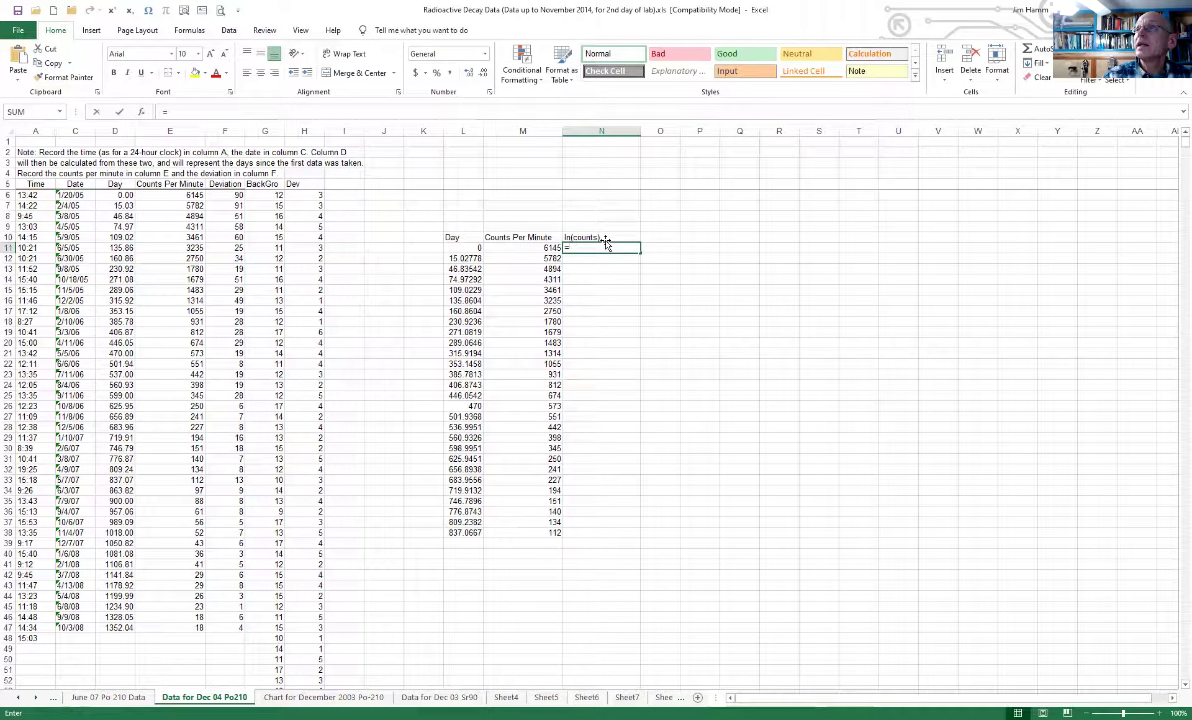
text(ln()
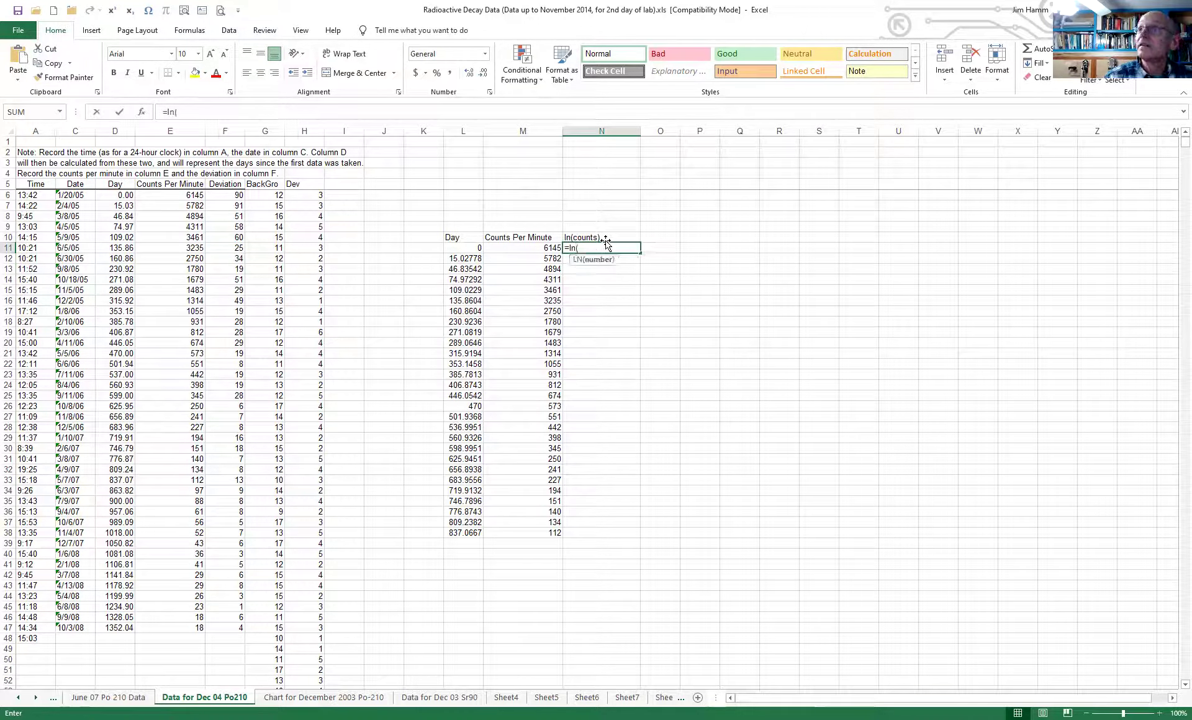
click(555, 250)
text(_)
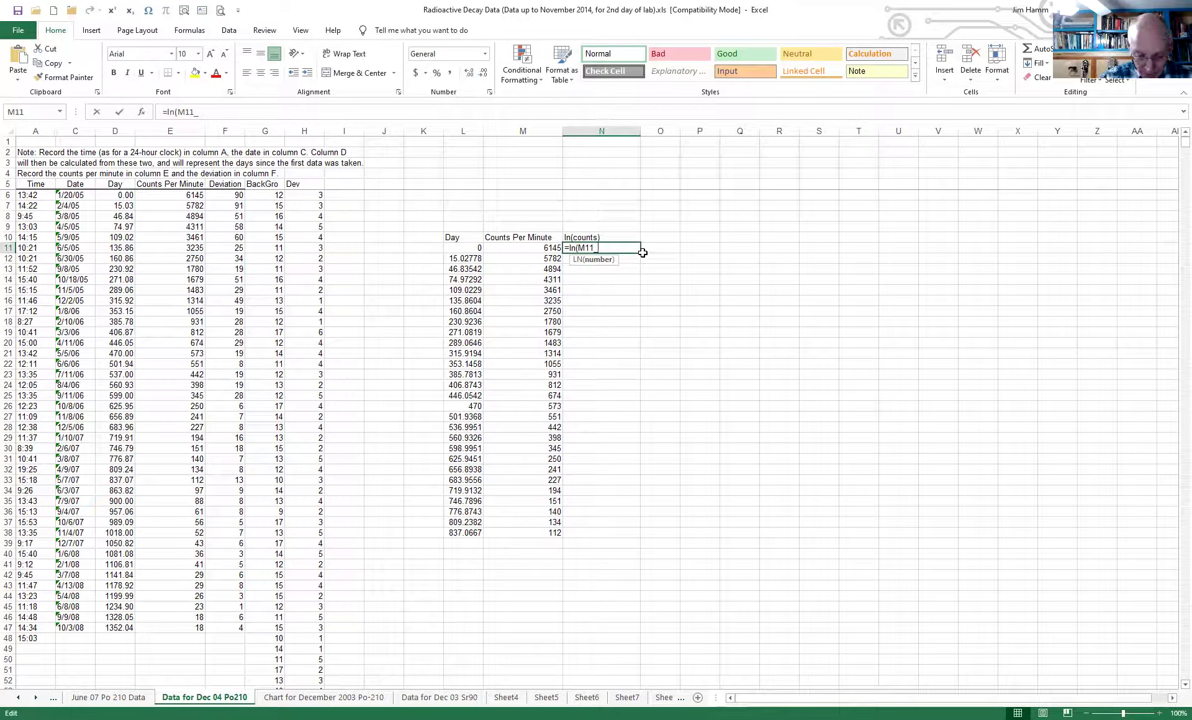
text())
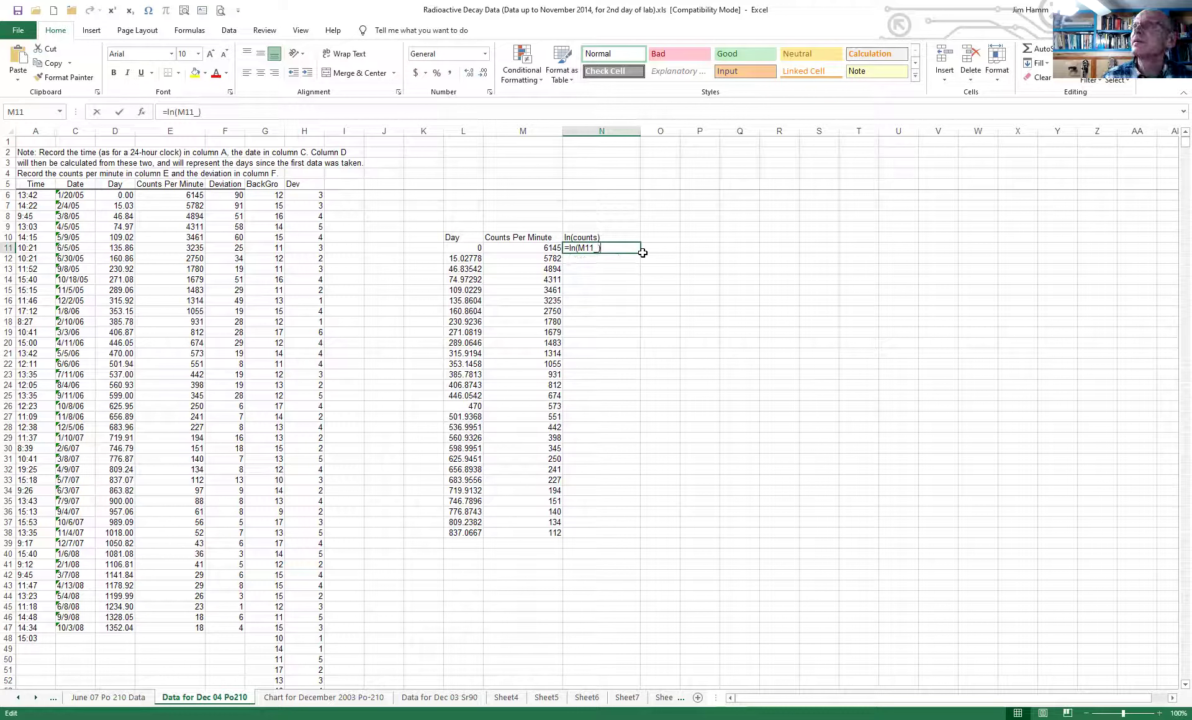
key(Return)
- Correct the formula in N11 to =LN(M11) and fill it down through N38
click(613, 247)
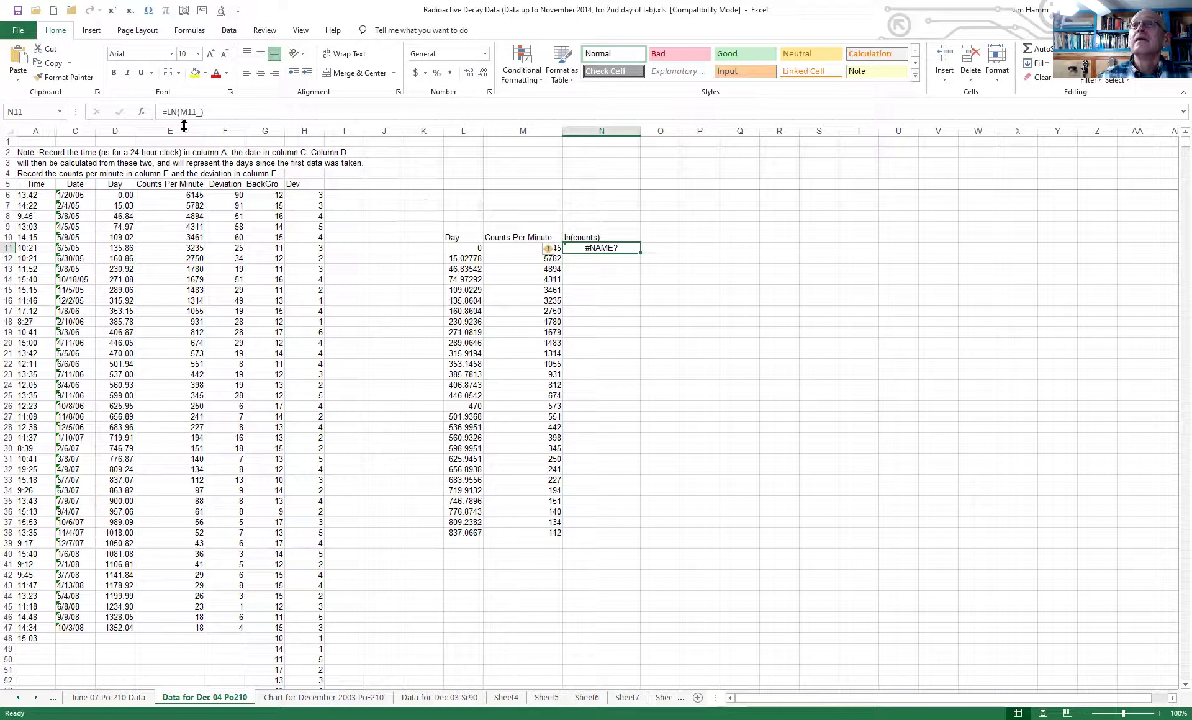
click(205, 113)
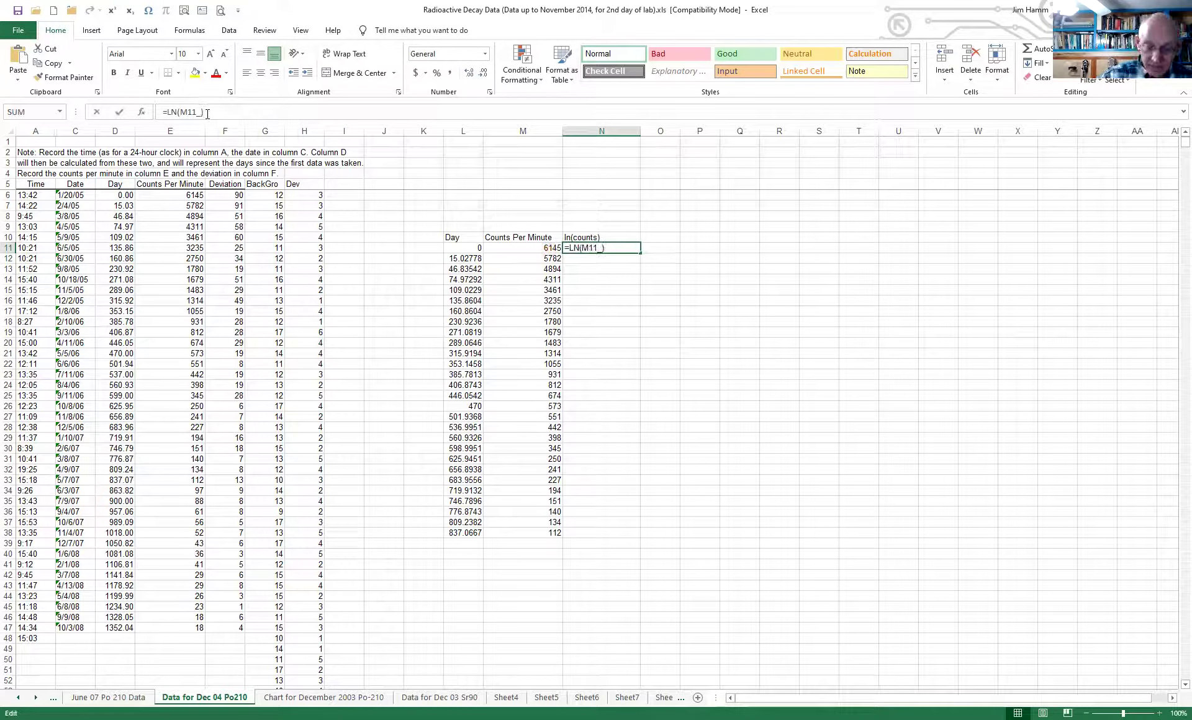
key(BackSpace)
key(BackSpace)
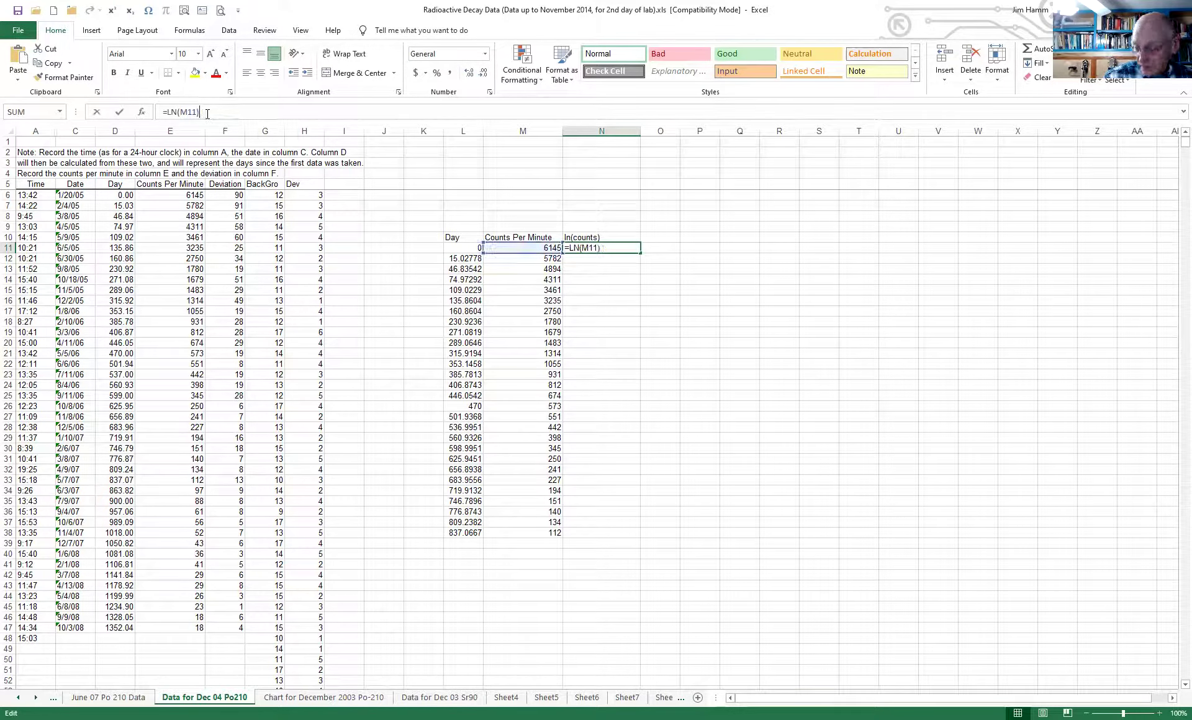
key(Return)
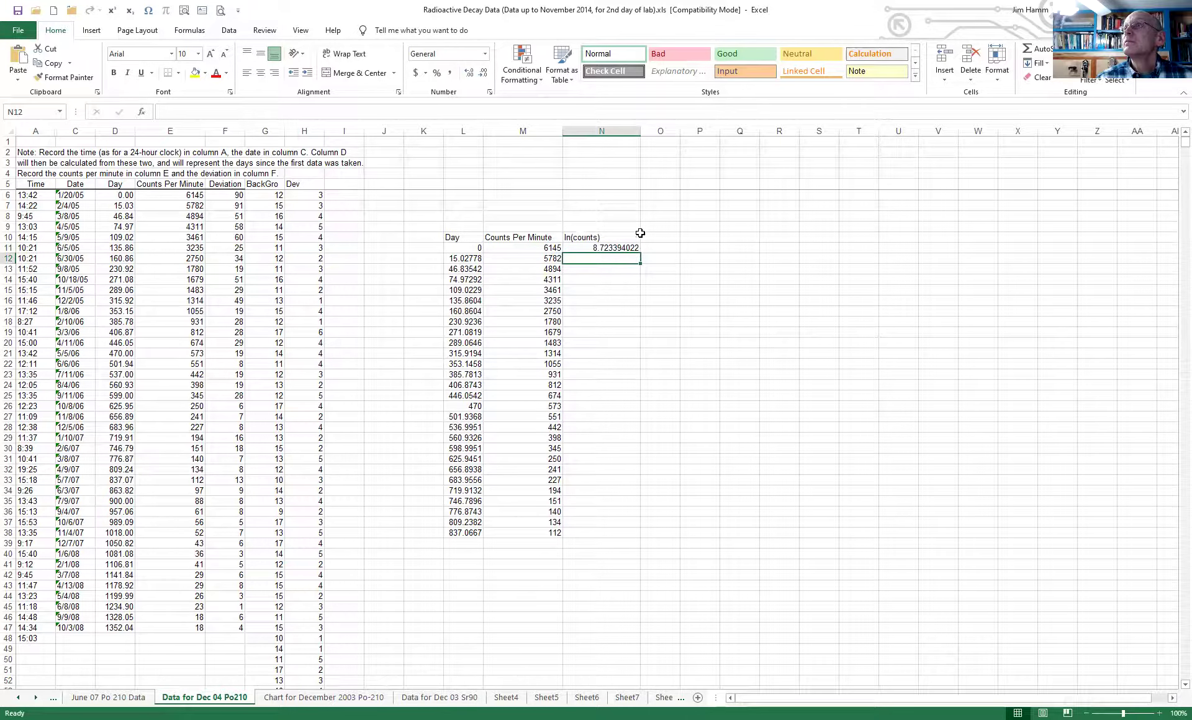
click(621, 248)
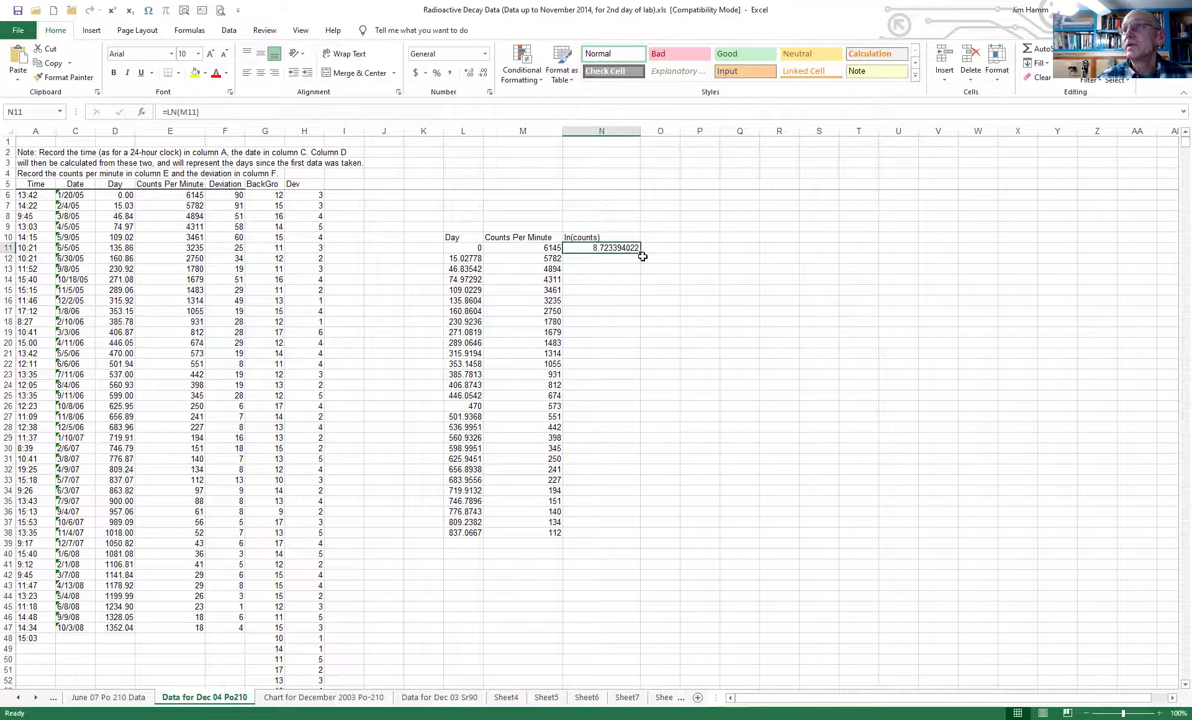
drag(641, 253, 628, 540)
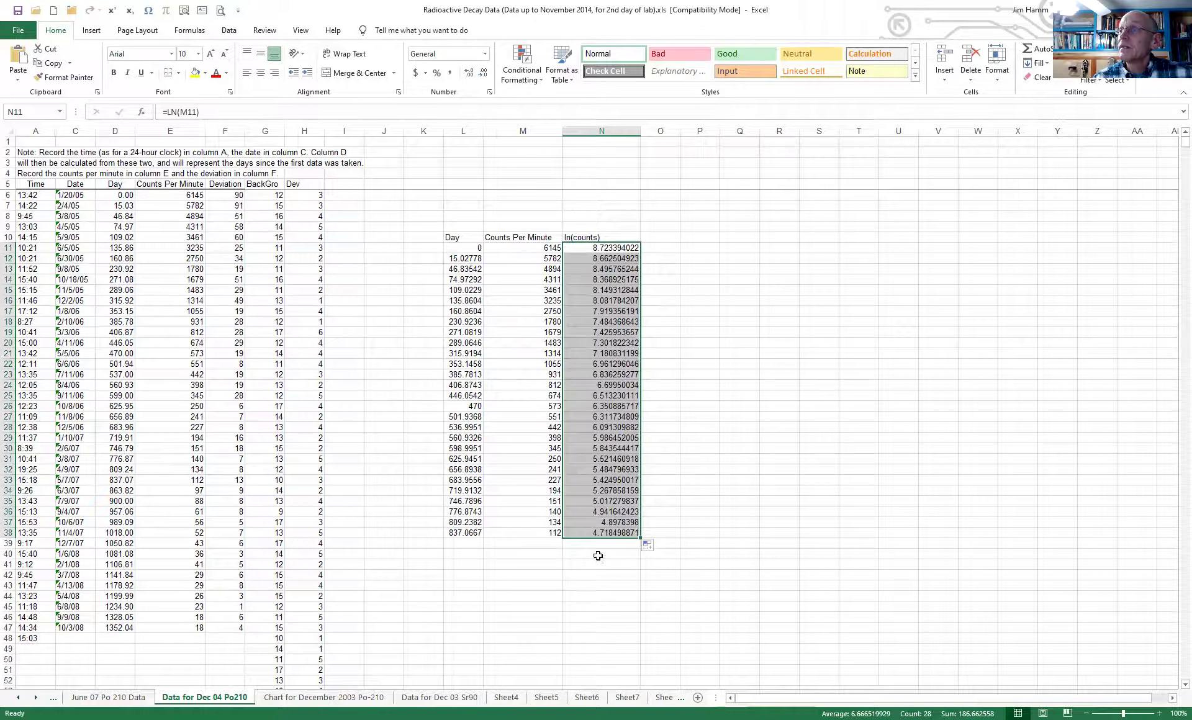
- Hide column M, which holds the pasted Counts Per Minute values
click(527, 131)
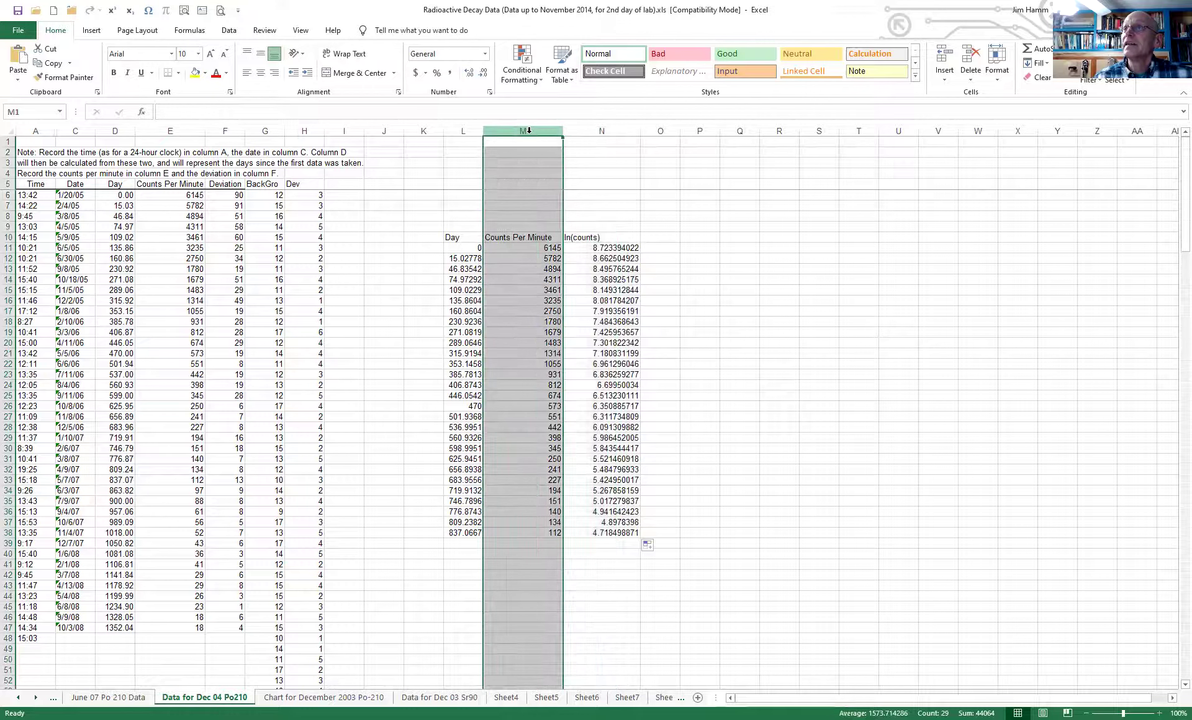
right_click(531, 137)
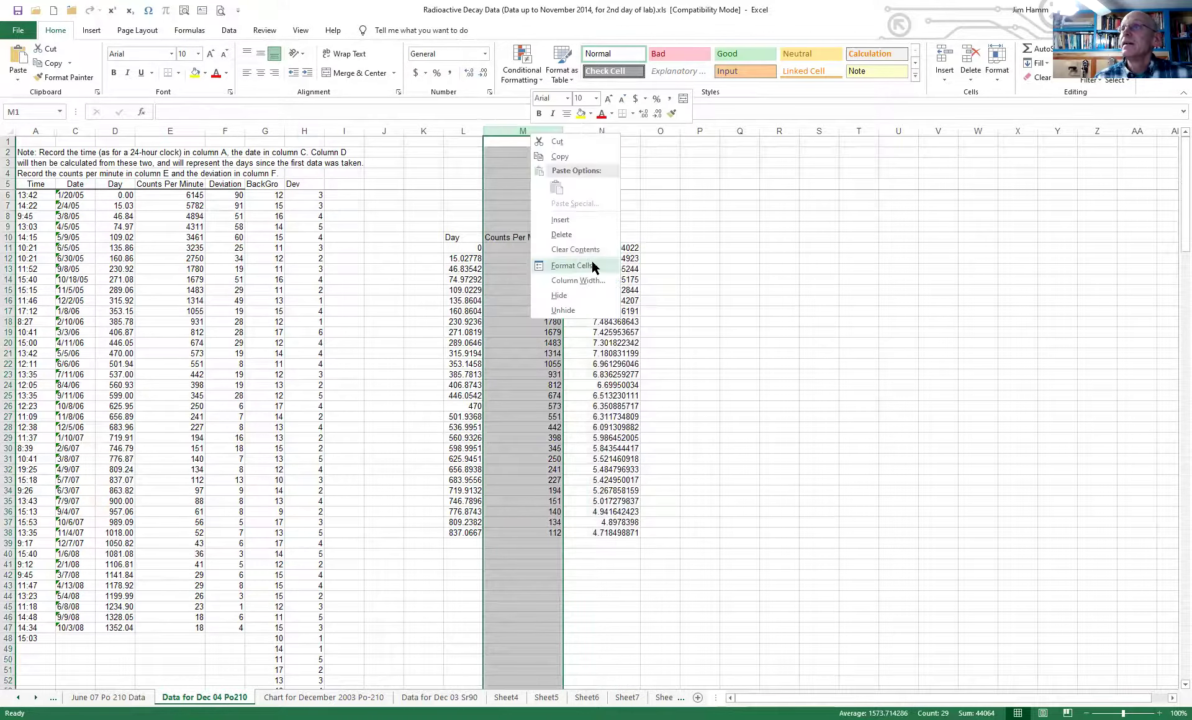
click(565, 294)
- Insert a markers-only scatter chart of ln(counts) against Day from the range L10:N38
drag(458, 237, 527, 533)
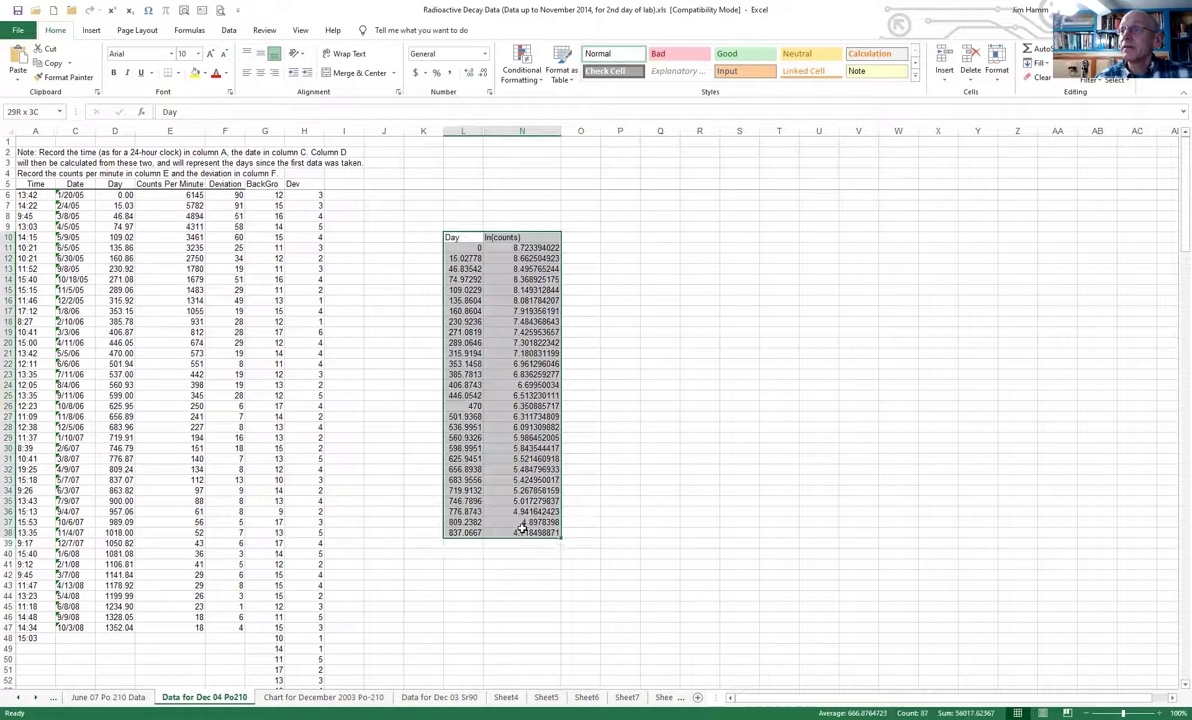
click(90, 31)
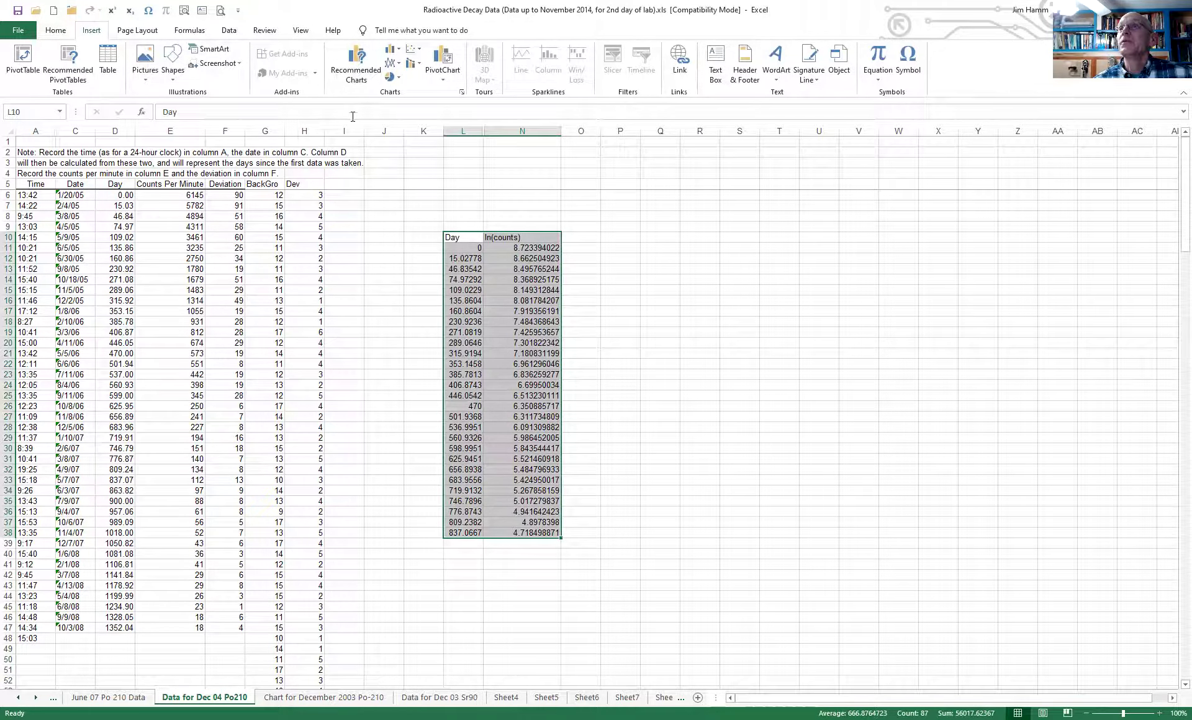
click(413, 51)
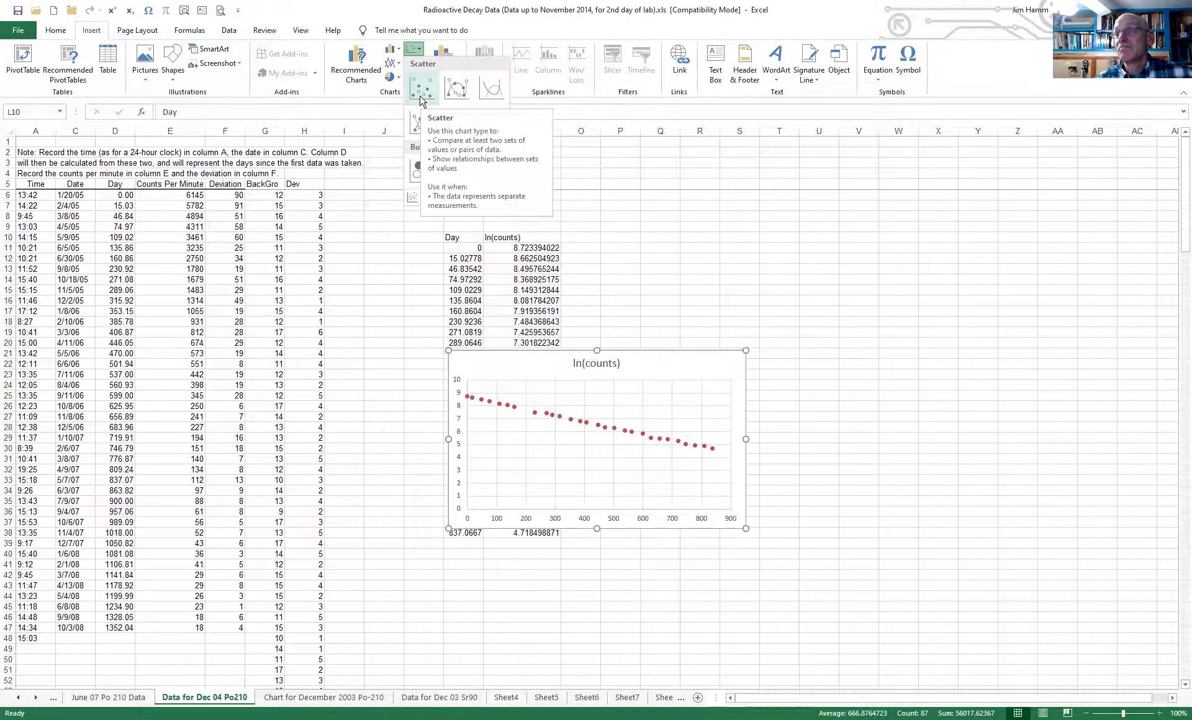
click(420, 94)
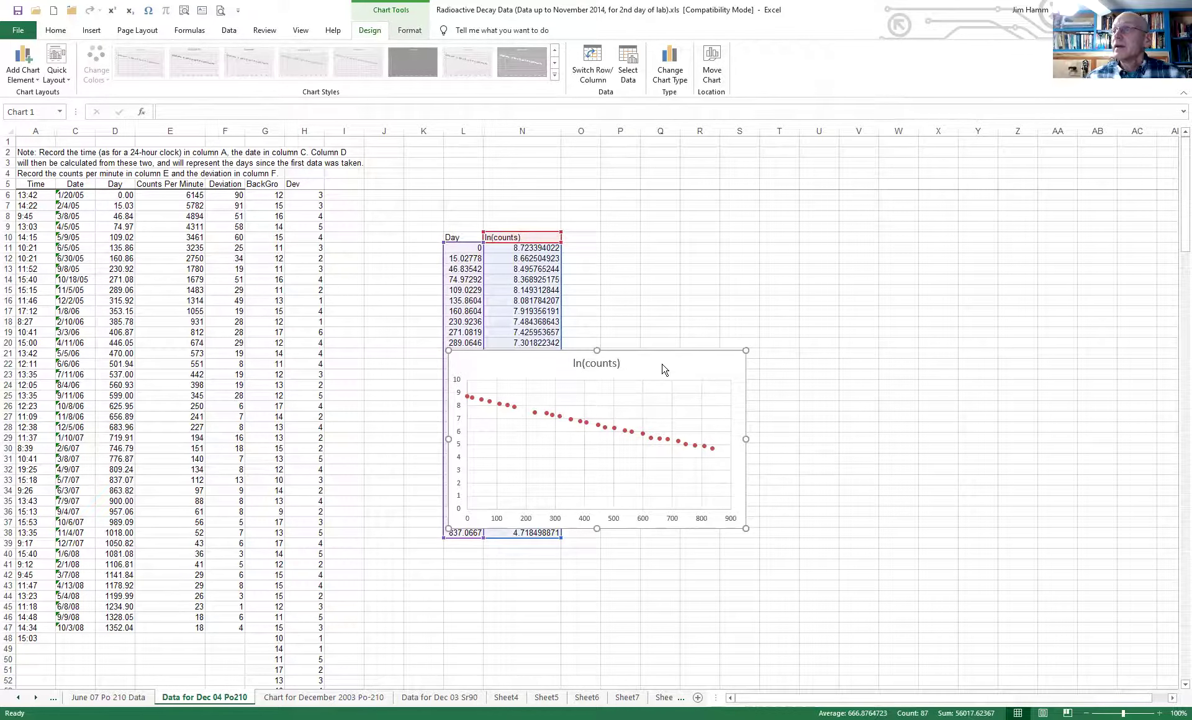
- Set the ln(counts) chart's new location to a new sheet
right_click(664, 369)
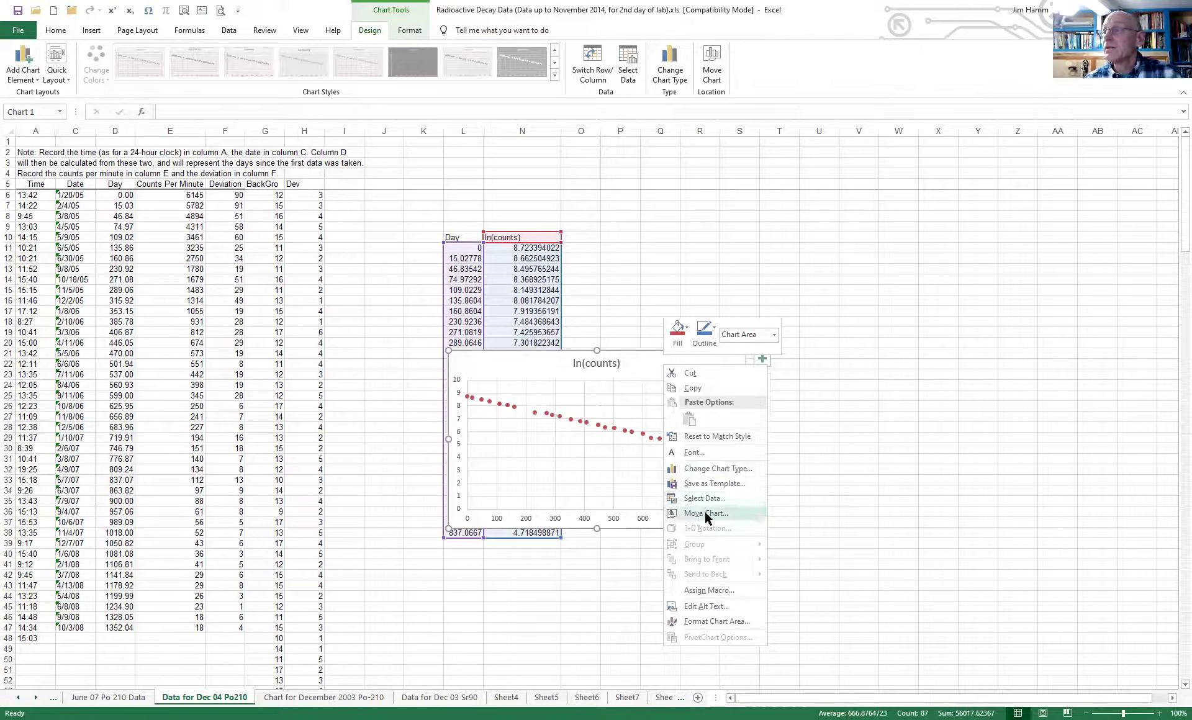
click(706, 514)
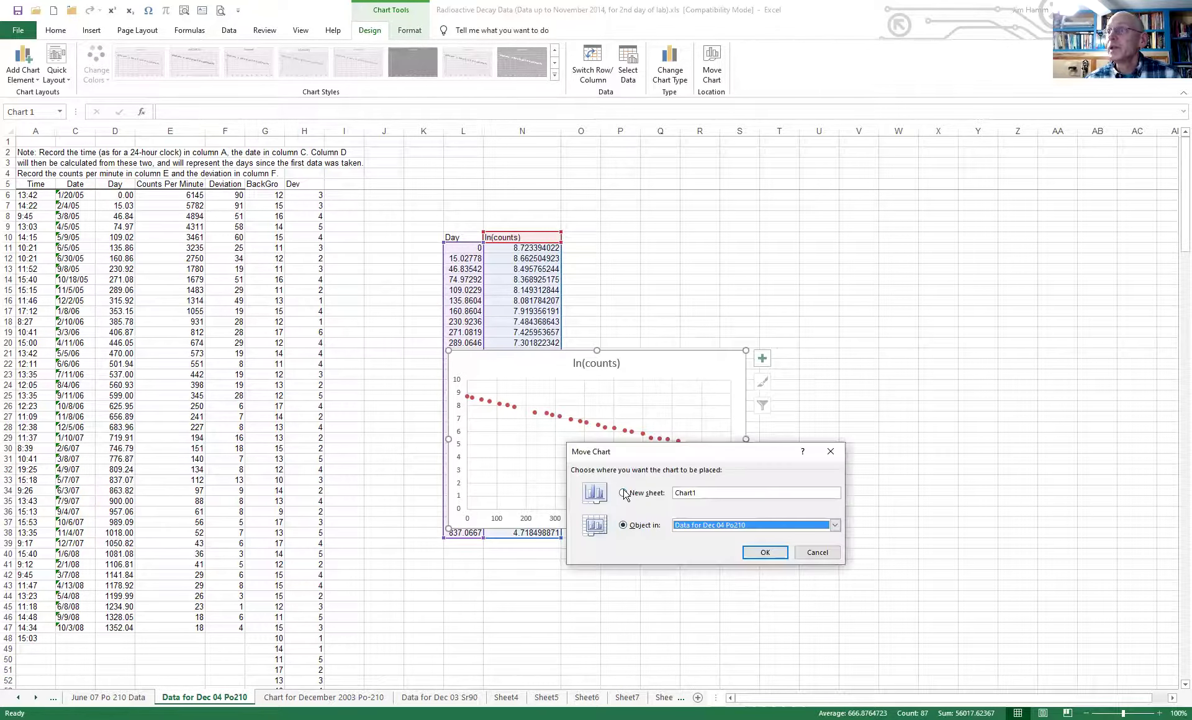
click(624, 493)
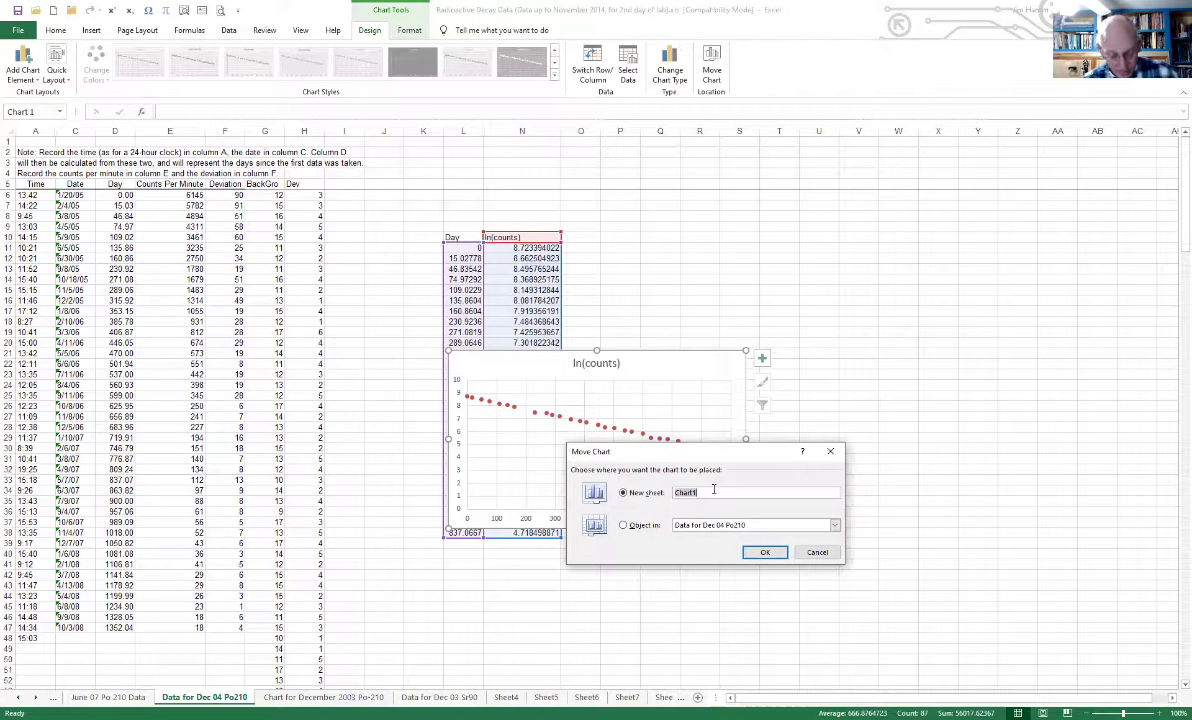